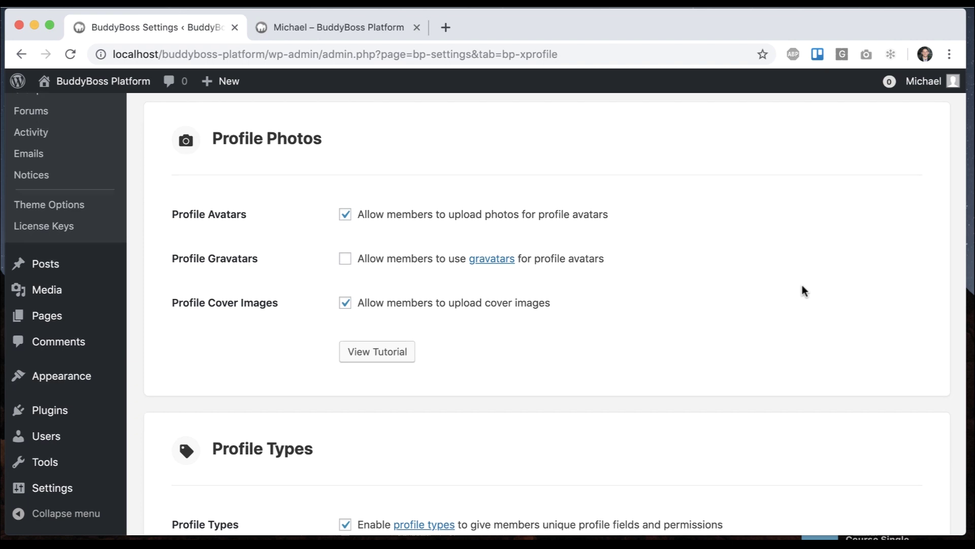
# Upload the green grass image as the new profile photo.
pyautogui.scroll(8, 792, 285)
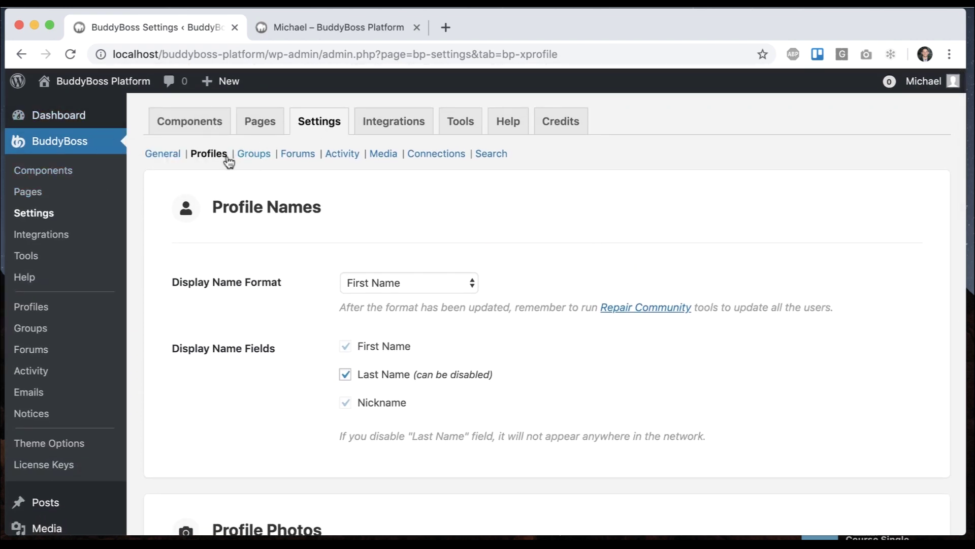
pyautogui.scroll(-8, 306, 261)
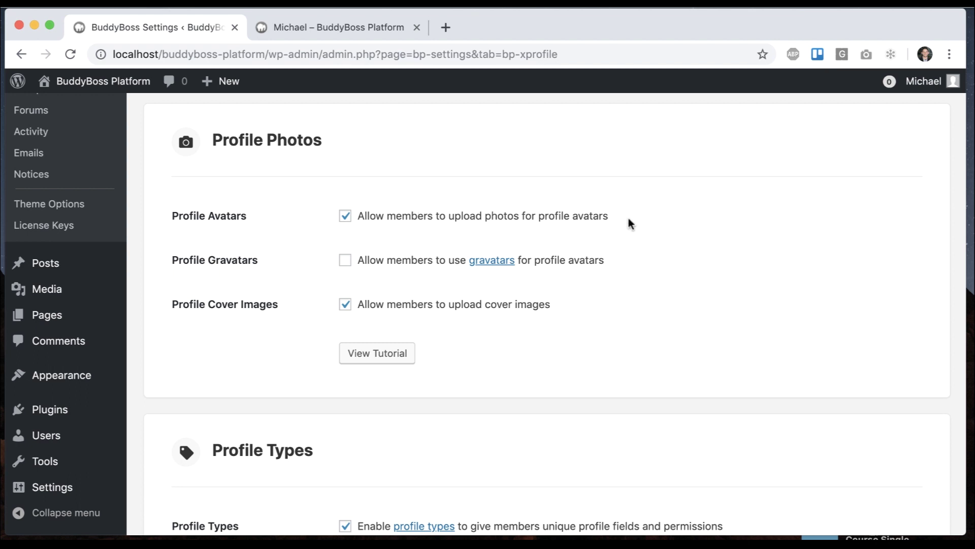
pyautogui.click(361, 33)
pyautogui.scroll(-1, 356, 264)
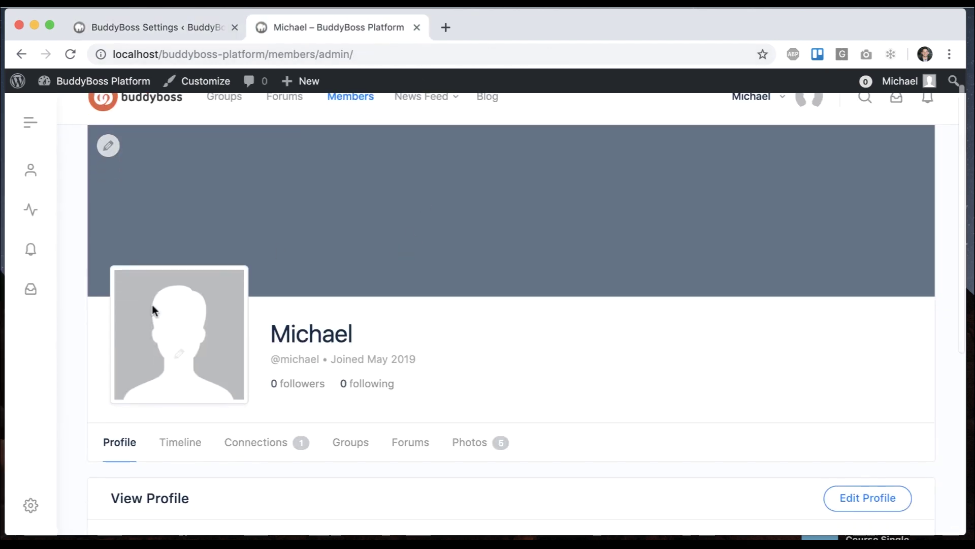
pyautogui.click(182, 355)
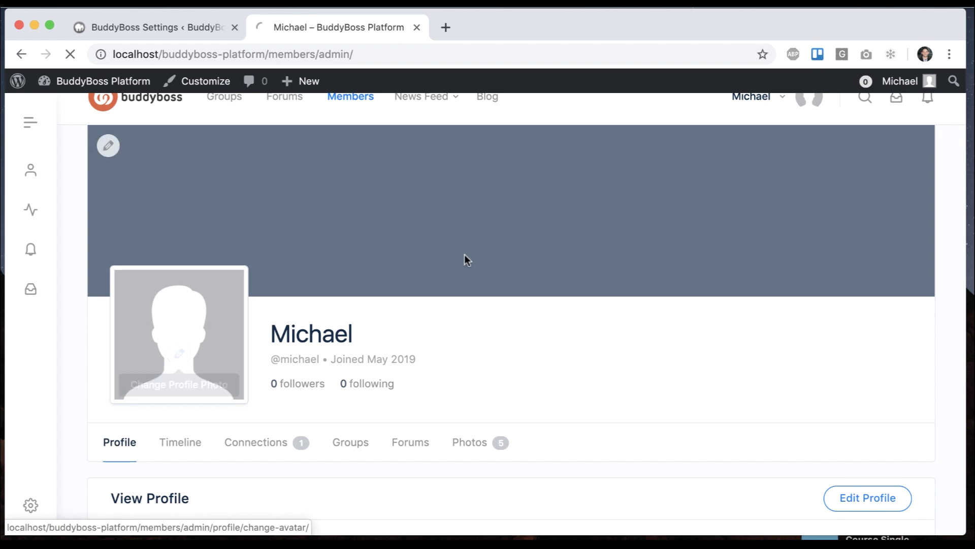
pyautogui.scroll(-3, 471, 260)
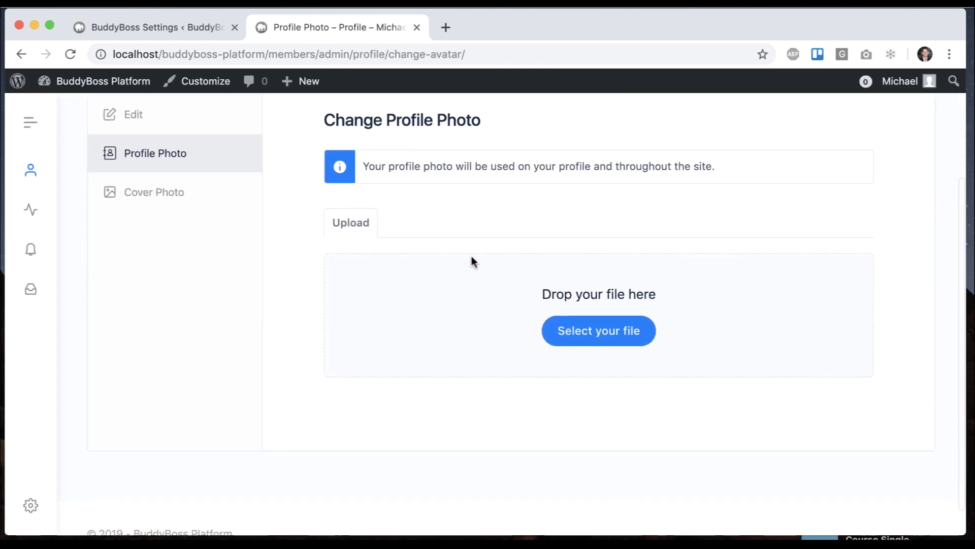
pyautogui.click(574, 321)
pyautogui.click(925, 216)
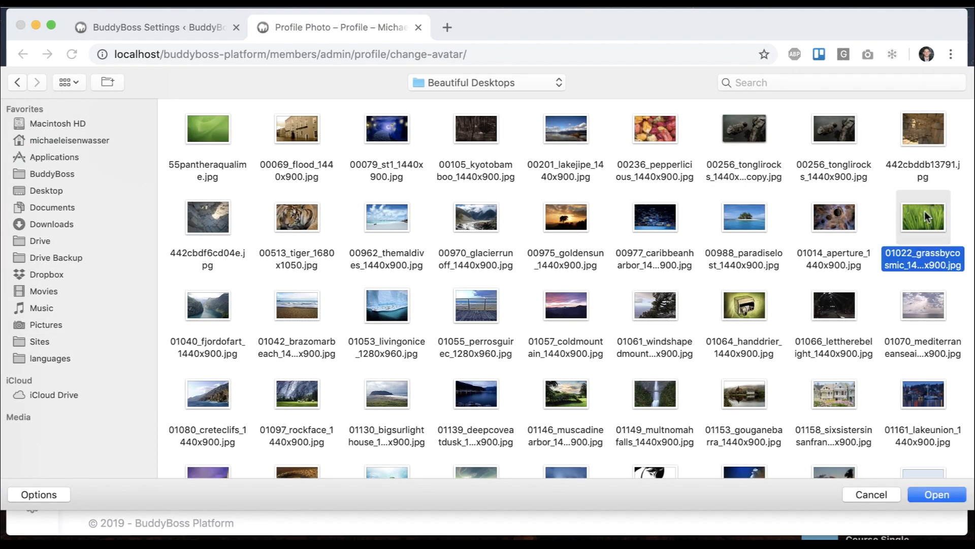
pyautogui.click(939, 494)
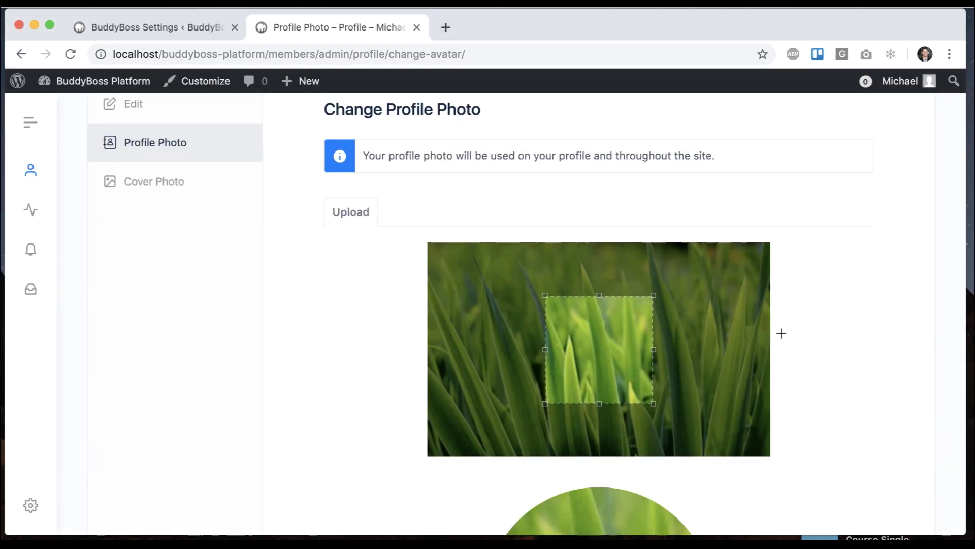
# Crop the photo to the grass blades, save it, and check the avatar in Members.
pyautogui.moveTo(579, 311); pyautogui.dragTo(554, 274)
pyautogui.moveTo(587, 349); pyautogui.dragTo(667, 428)
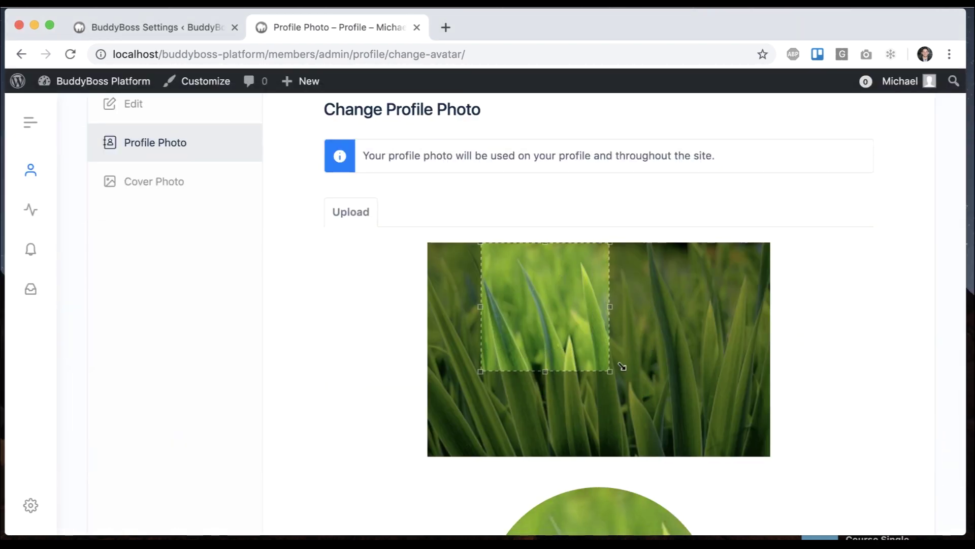
pyautogui.scroll(-7, 762, 384)
pyautogui.scroll(-2, 813, 385)
pyautogui.click(602, 325)
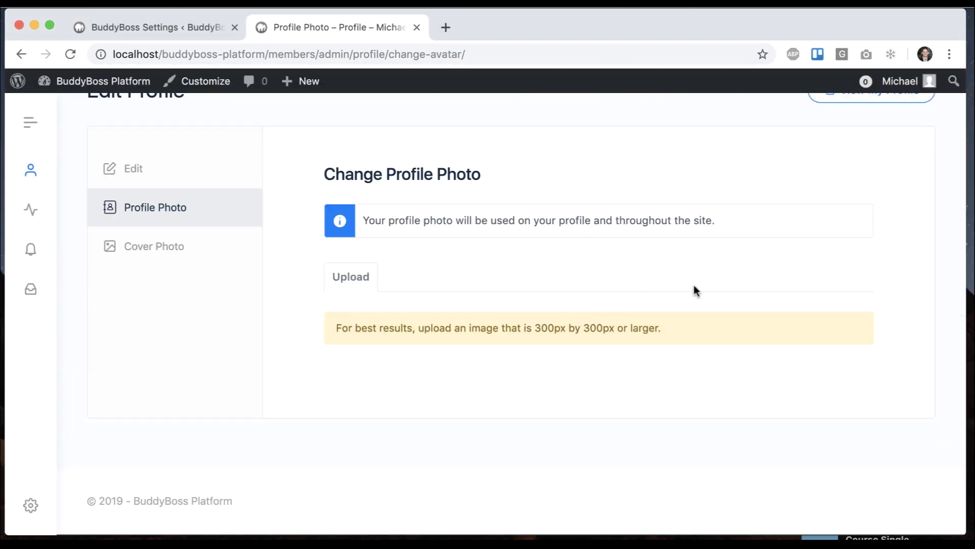
pyautogui.click(71, 53)
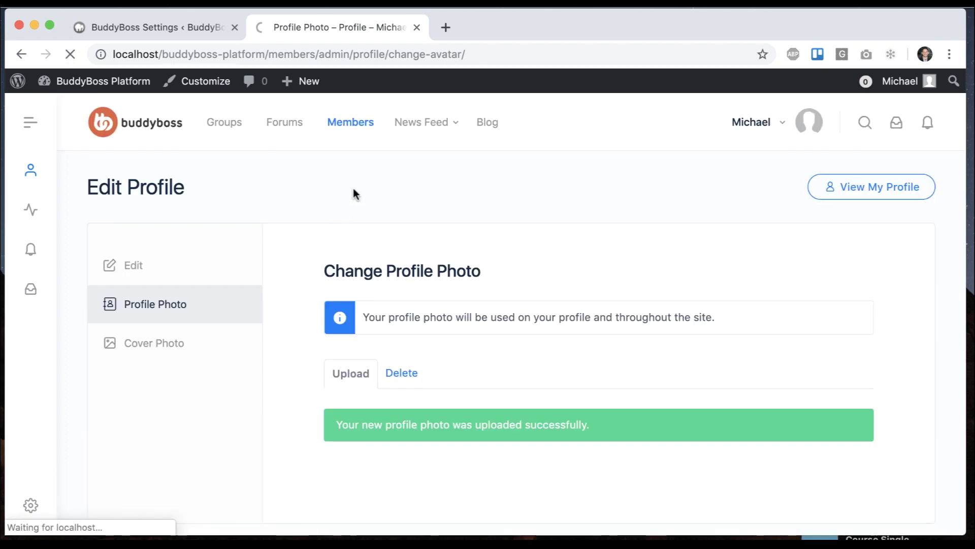
pyautogui.moveTo(757, 122)
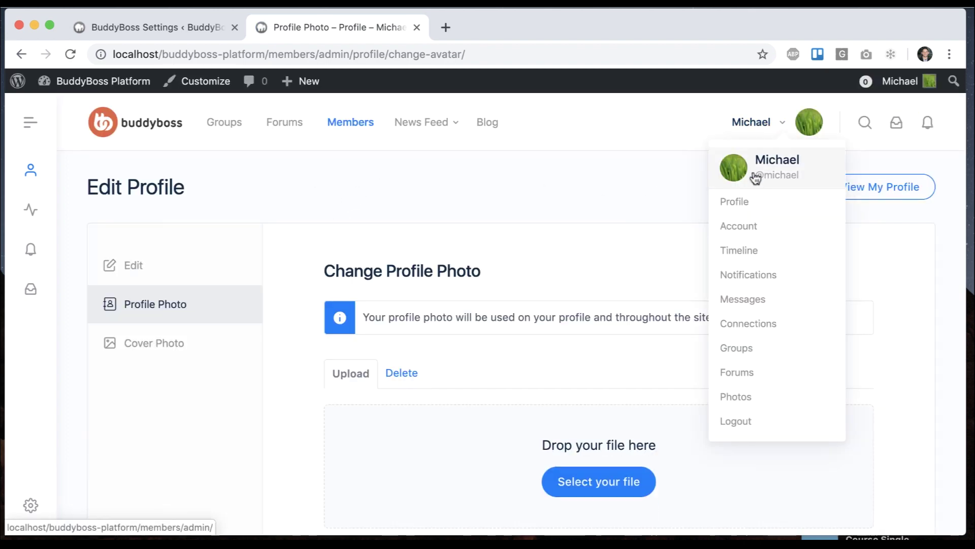
pyautogui.click(351, 130)
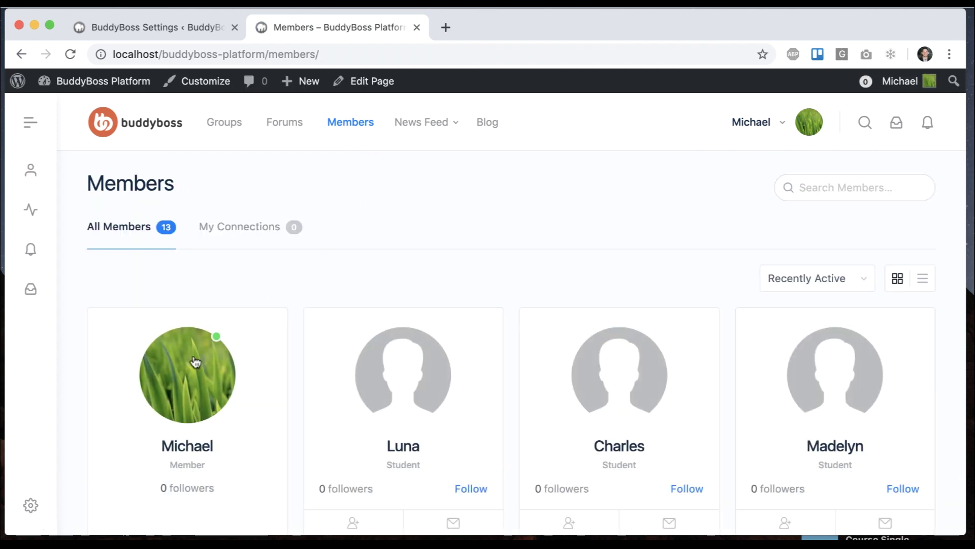
# Follow the Profile Gravatars 'gravatars' link, browse Gravatar's home page, then return to settings.
pyautogui.click(321, 25)
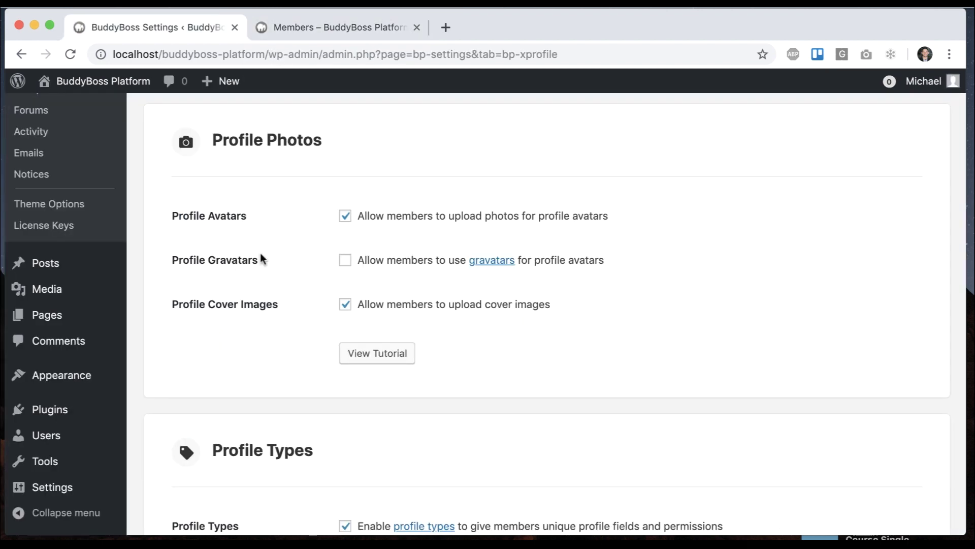
pyautogui.keyDown('super'); pyautogui.click(496, 259); pyautogui.keyUp('super')
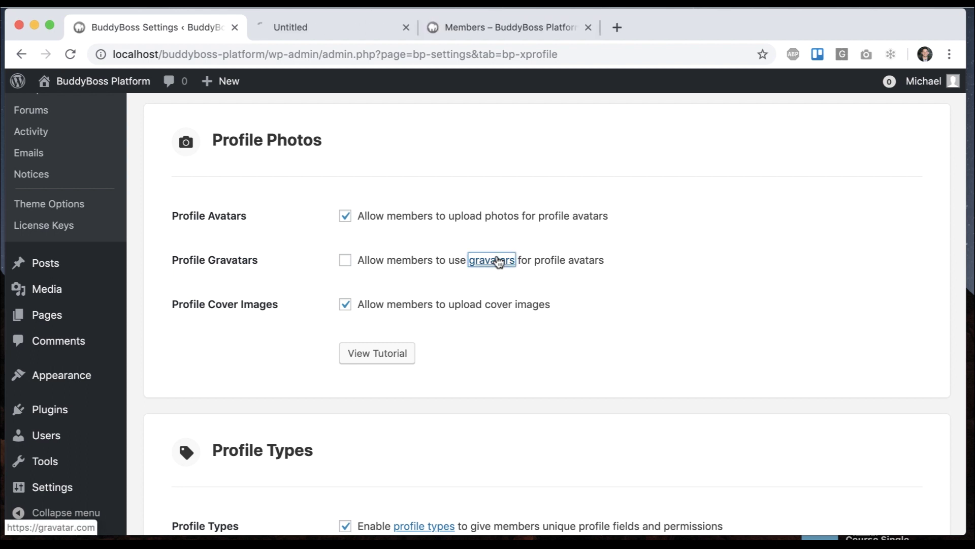
pyautogui.click(333, 30)
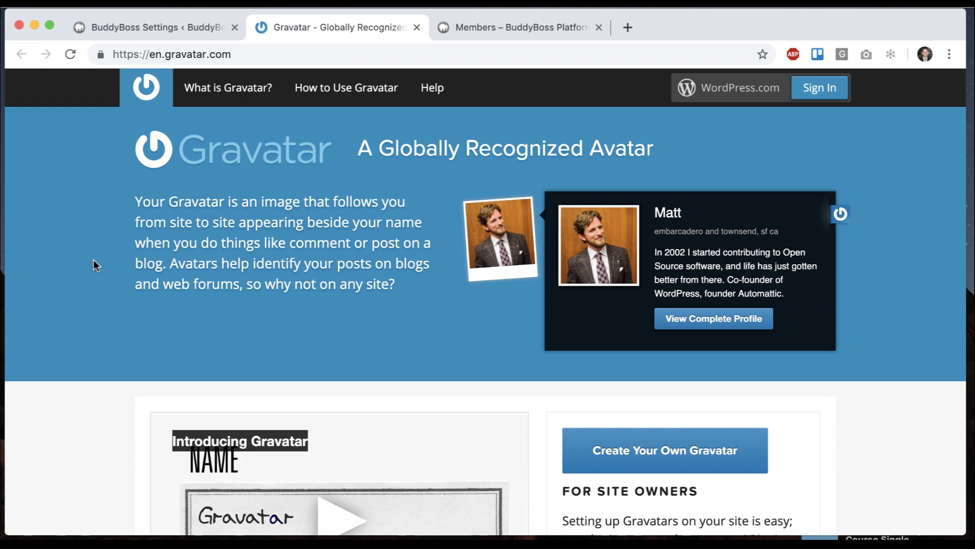
pyautogui.scroll(-5, 93, 260)
pyautogui.scroll(-3, 94, 261)
pyautogui.scroll(10, 102, 195)
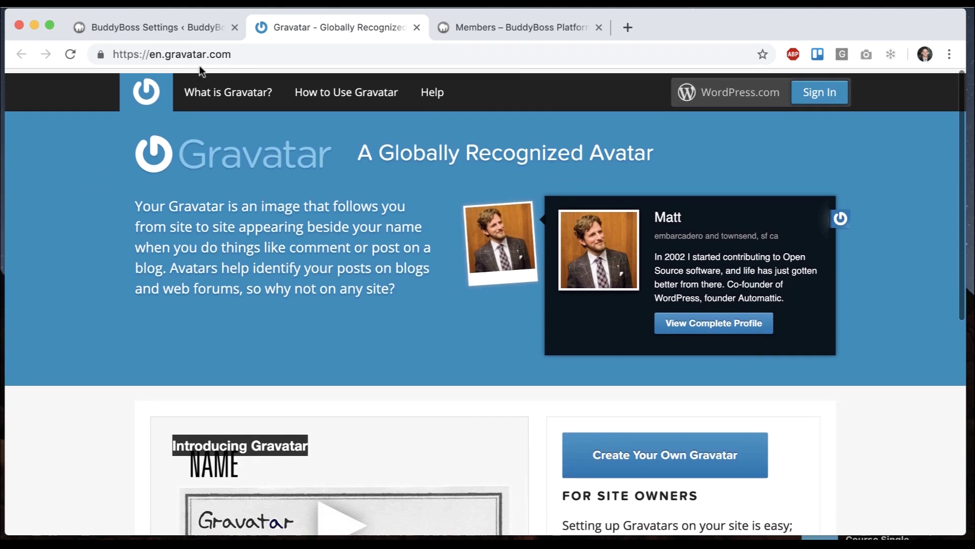
pyautogui.click(207, 25)
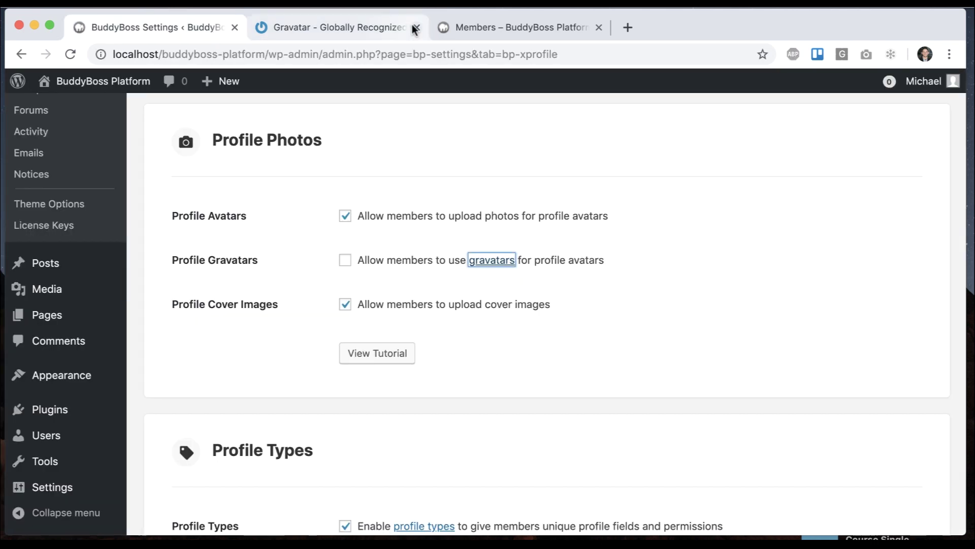
# Close the Gravatar tab, enable Profile Gravatars, and save the Profiles settings.
pyautogui.click(416, 28)
pyautogui.click(355, 258)
pyautogui.scroll(-10, 326, 289)
pyautogui.click(183, 456)
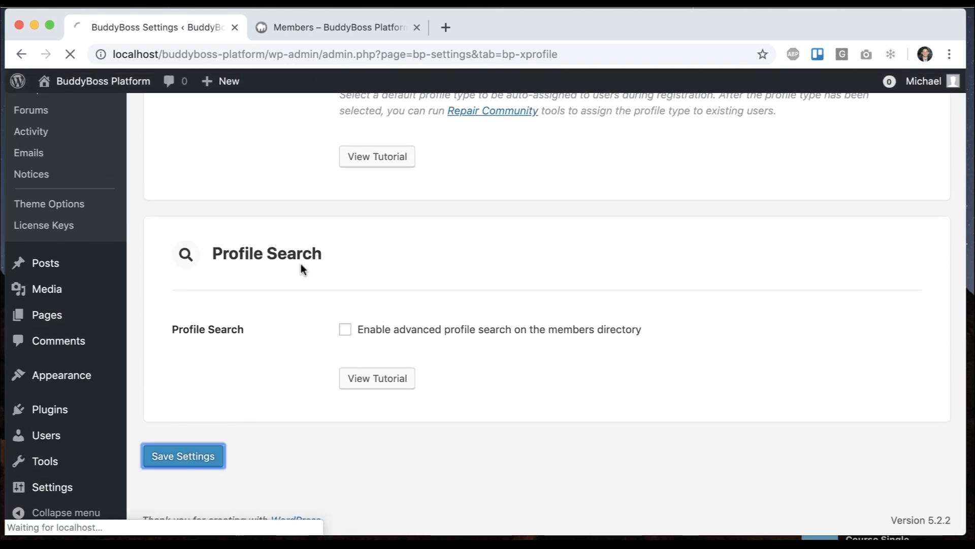
# Delete the uploaded grass profile photo so the Gravatar portrait shows.
pyautogui.click(319, 26)
pyautogui.moveTo(758, 122)
pyautogui.click(607, 254)
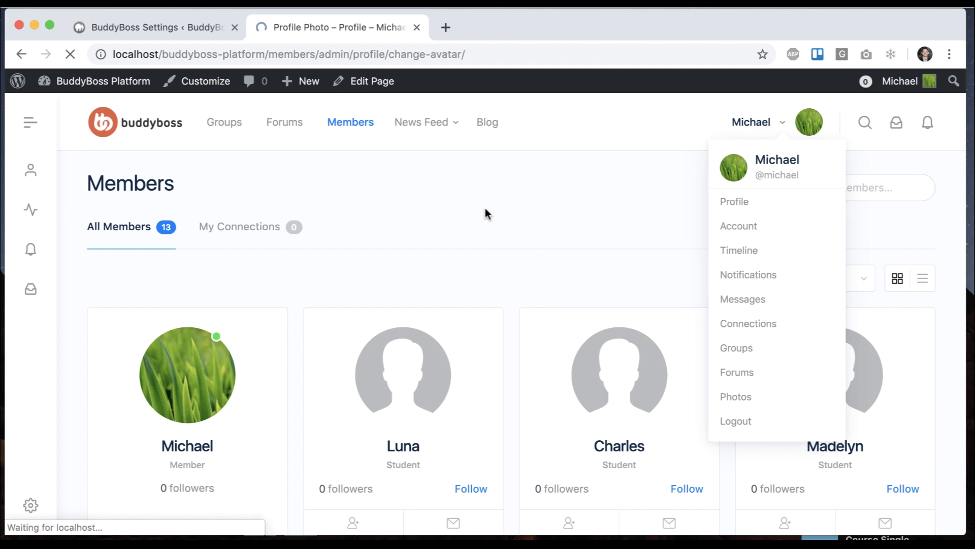
pyautogui.scroll(-1, 552, 348)
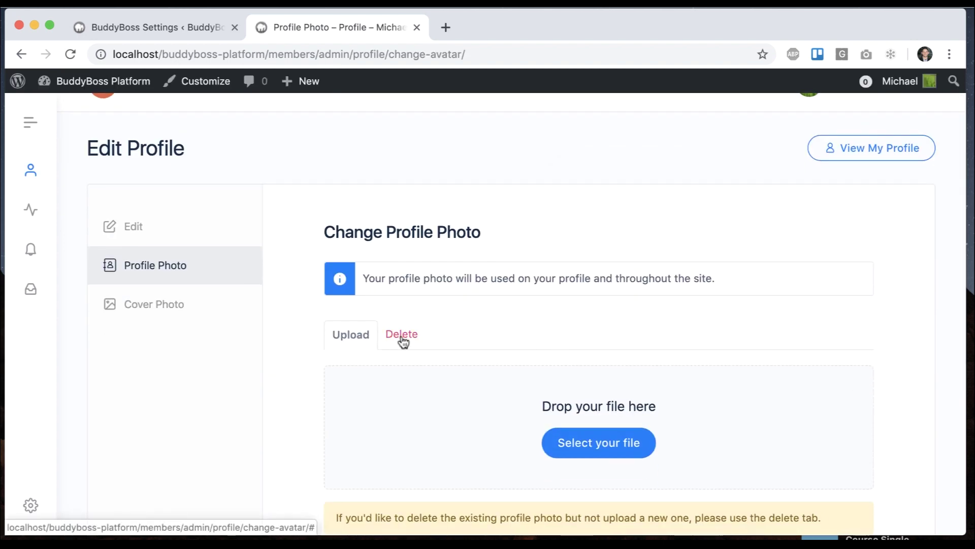
pyautogui.click(401, 335)
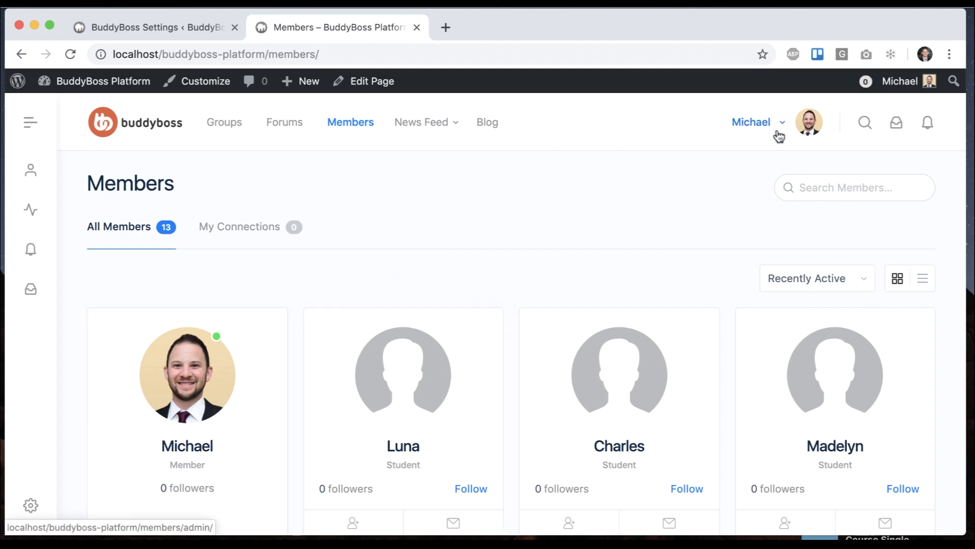
pyautogui.moveTo(809, 122)
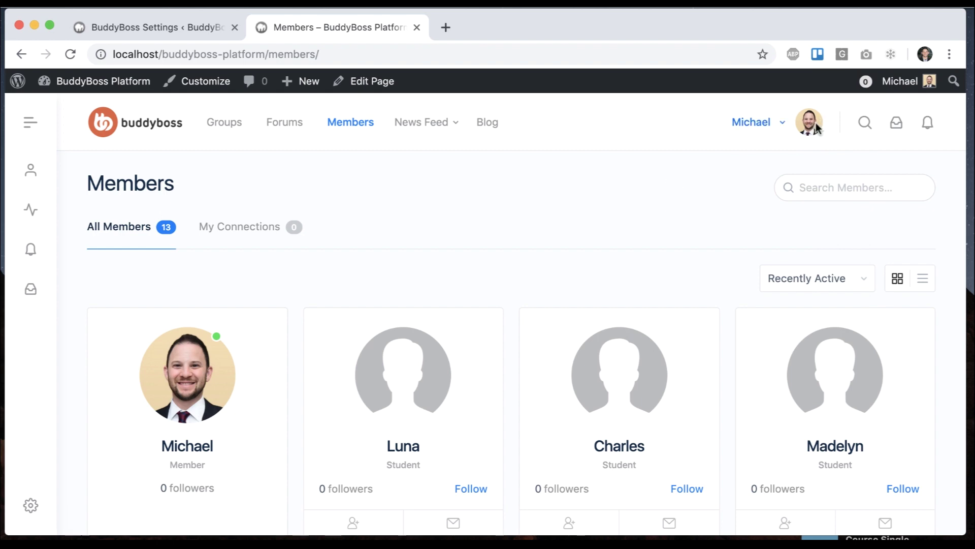
pyautogui.click(192, 28)
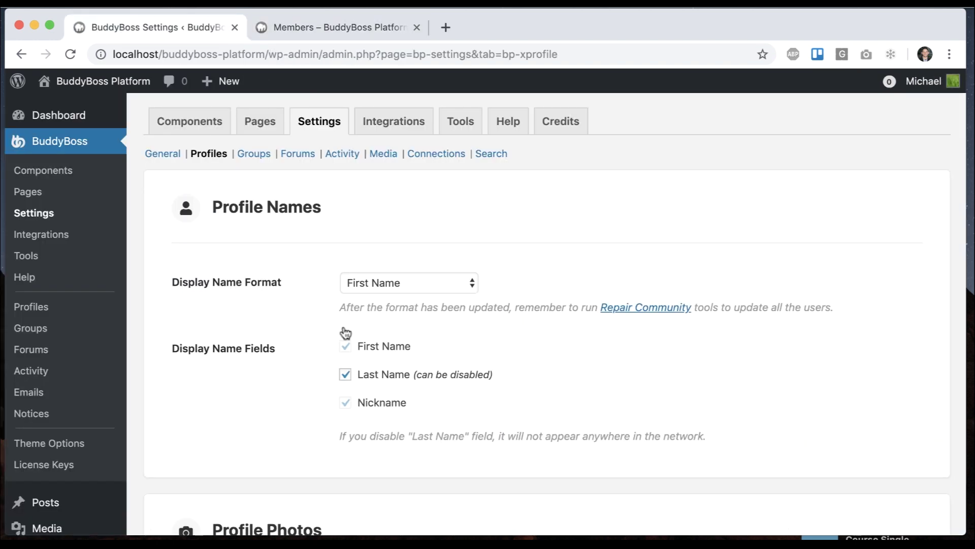
# Uncheck Profile Gravatars and save the Profiles settings.
pyautogui.scroll(-6, 326, 351)
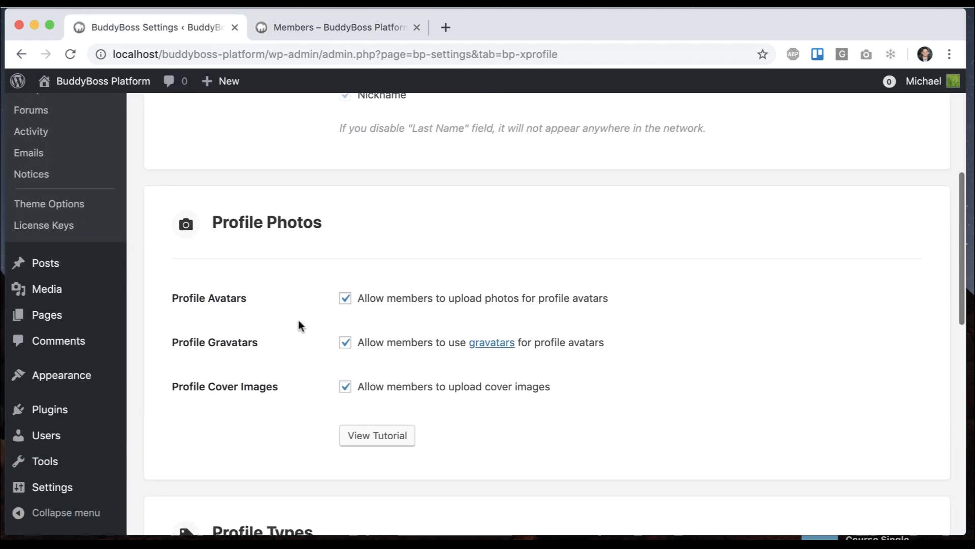
pyautogui.click(344, 342)
pyautogui.scroll(-10, 305, 376)
pyautogui.click(184, 452)
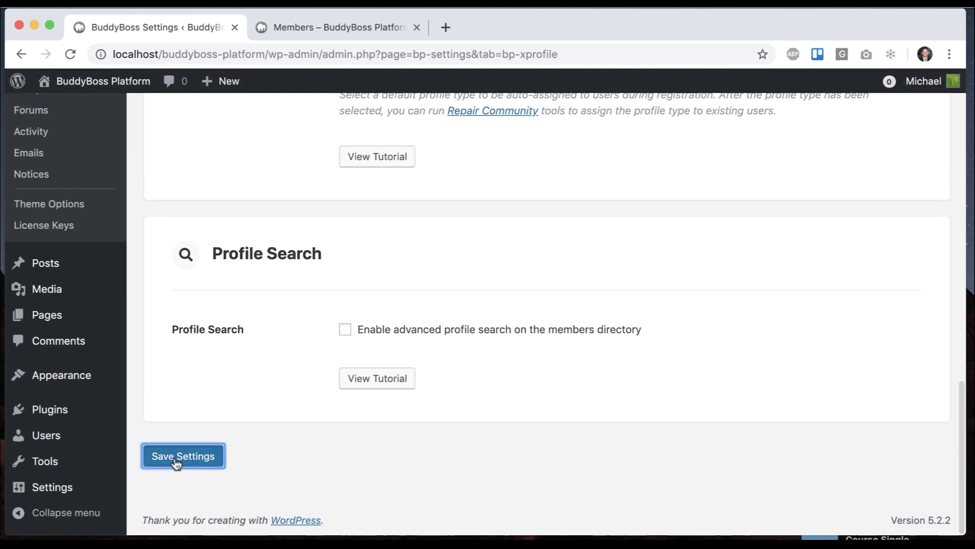
# Reload Members to confirm Michael now shows the default silhouette avatar.
pyautogui.click(288, 28)
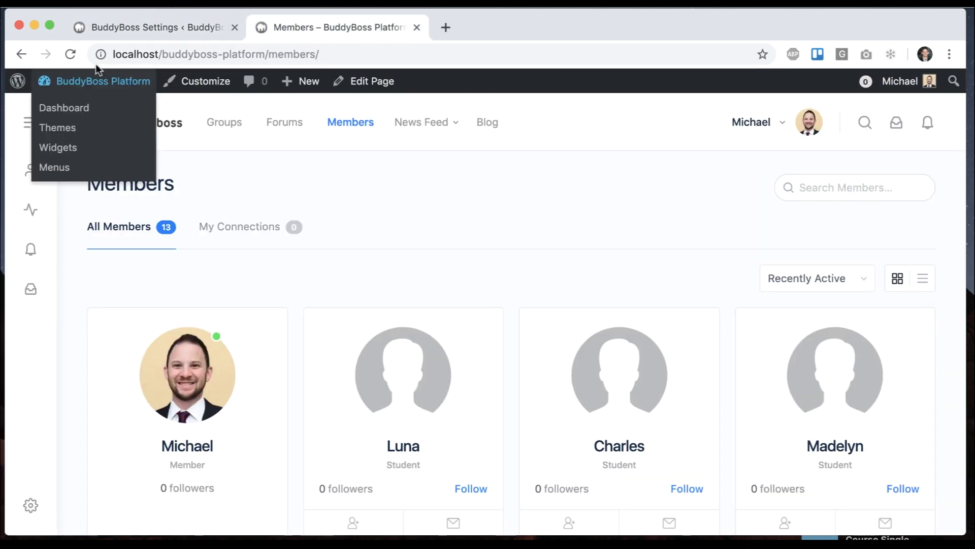
pyautogui.click(71, 54)
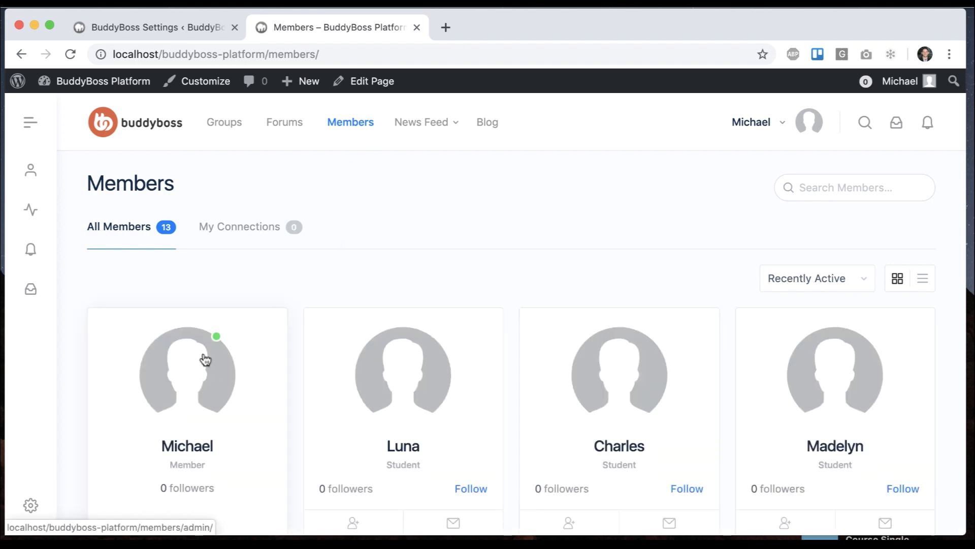
pyautogui.click(176, 27)
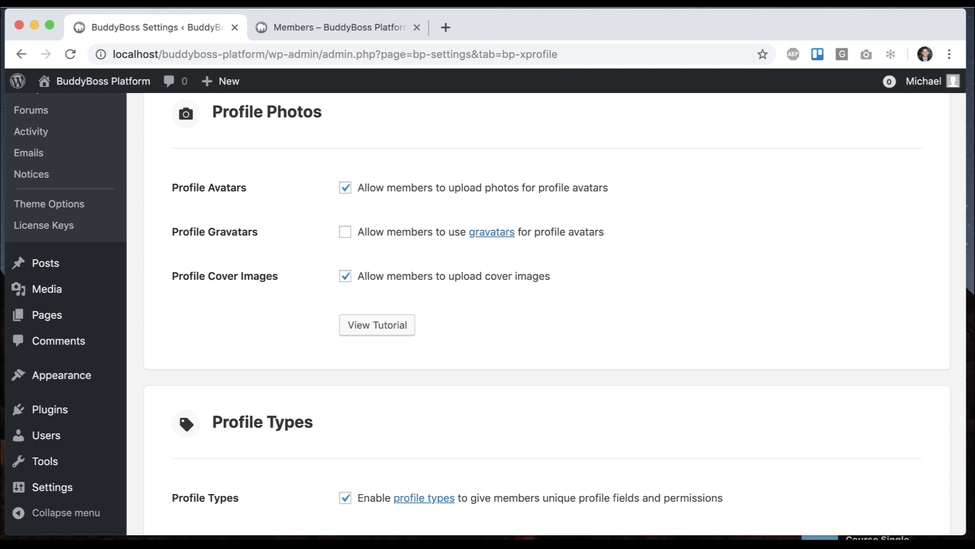
pyautogui.click(354, 31)
pyautogui.moveTo(773, 122)
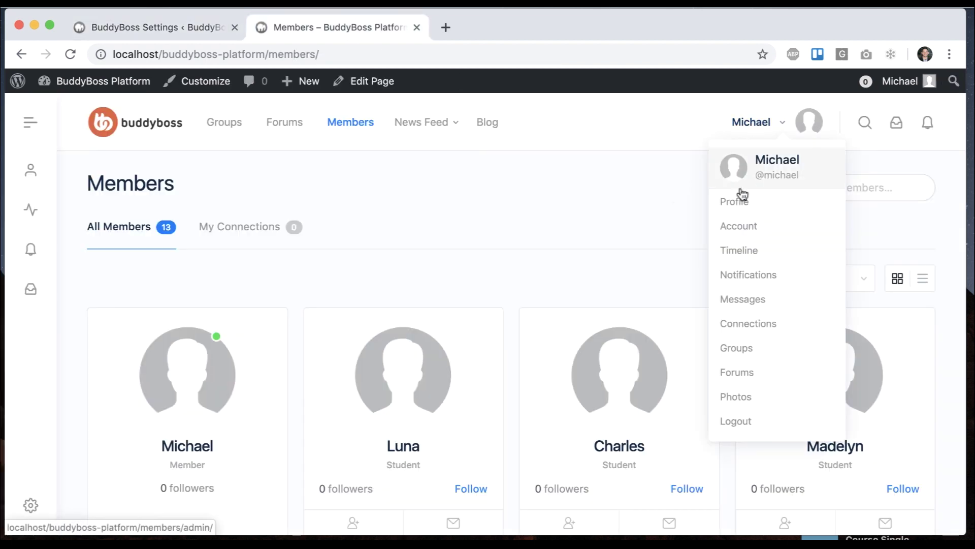
# Upload the beach surf image as Michael's cover photo and view his profile.
pyautogui.moveTo(734, 201)
pyautogui.click(622, 278)
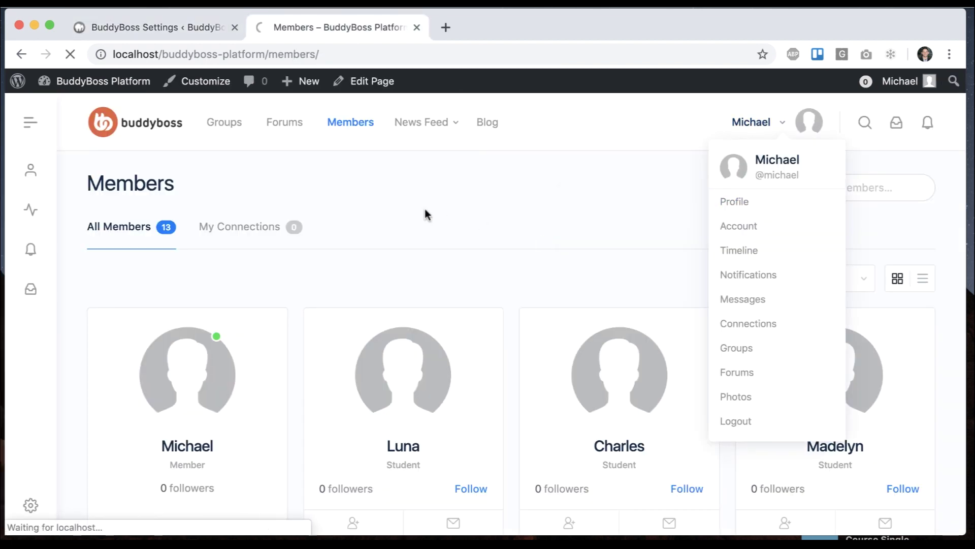
pyautogui.click(597, 427)
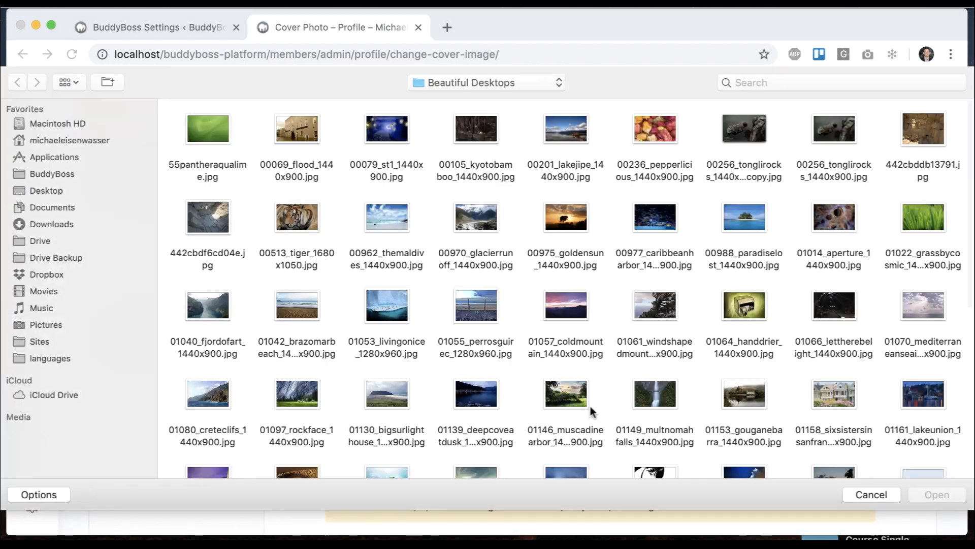
pyautogui.doubleClick(307, 310)
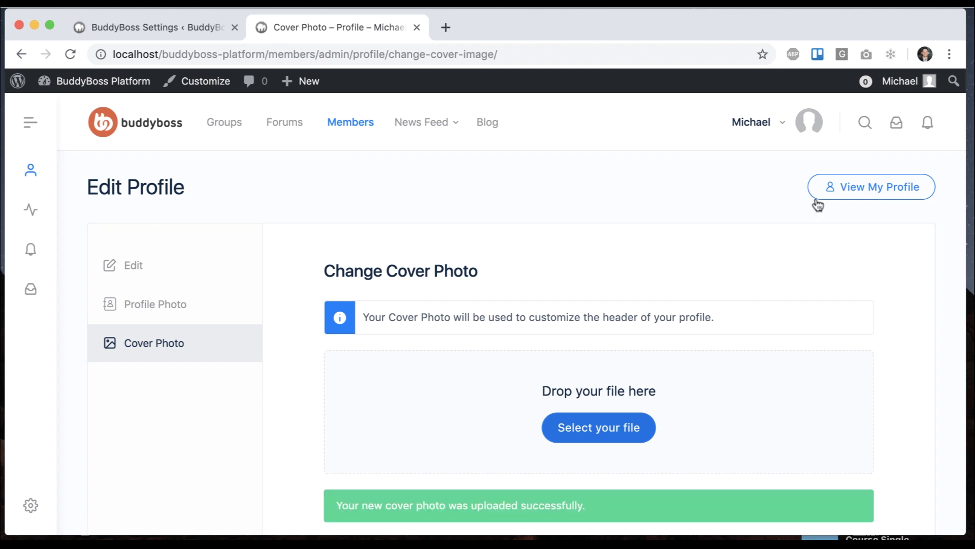
pyautogui.click(843, 186)
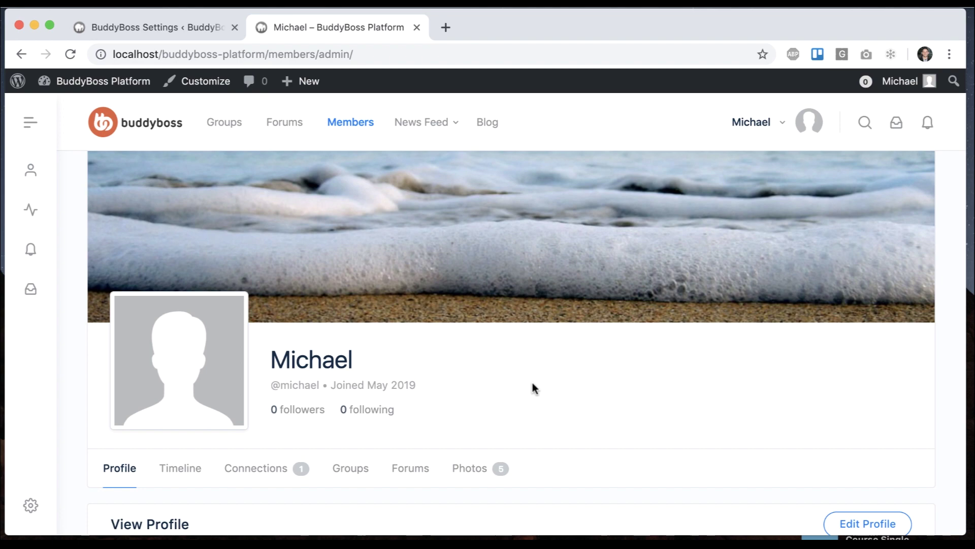
pyautogui.hotkey('ctrl', 'shift', 'Tab')
# Disable Profile Cover Images, save, and reload the profile to see the banner gone.
pyautogui.click(345, 276)
pyautogui.scroll(-10, 345, 276)
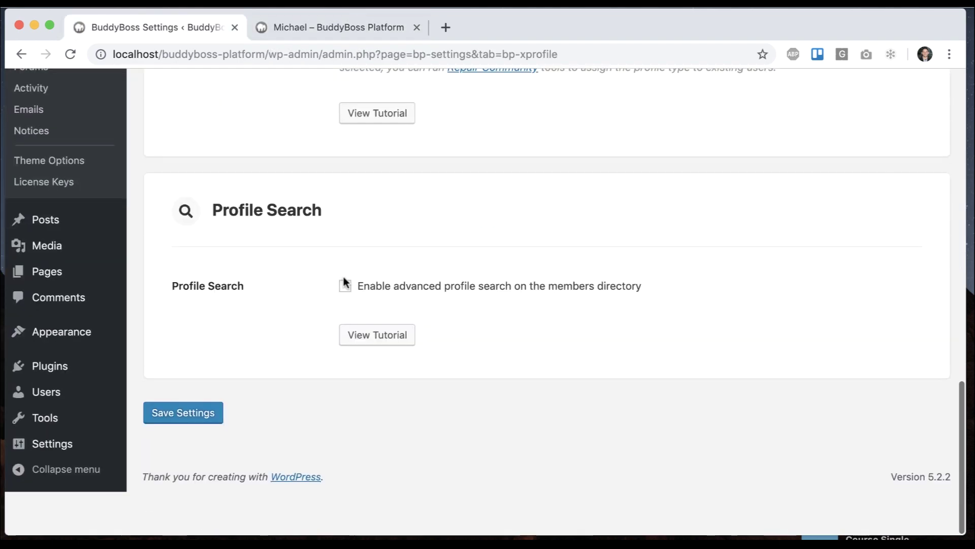
pyautogui.click(207, 455)
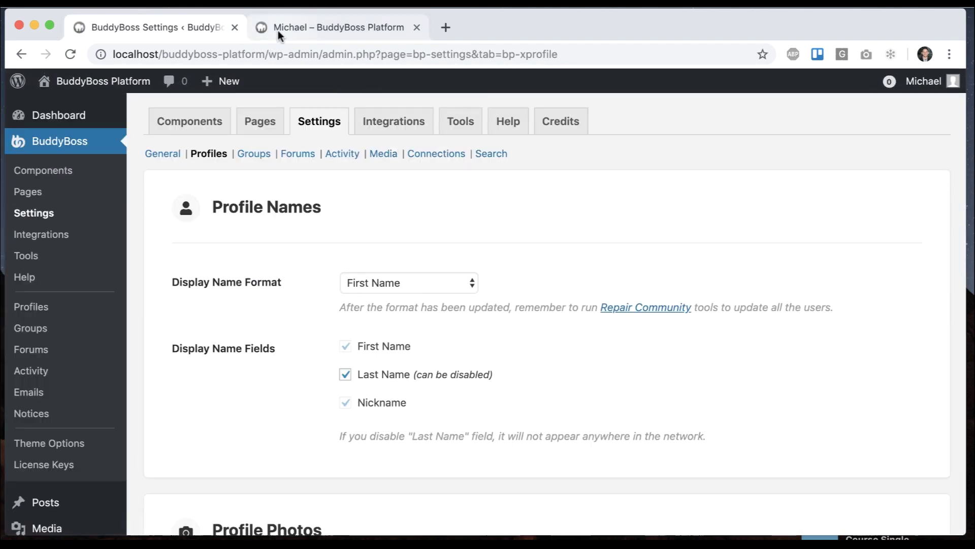
pyautogui.click(279, 30)
pyautogui.click(70, 54)
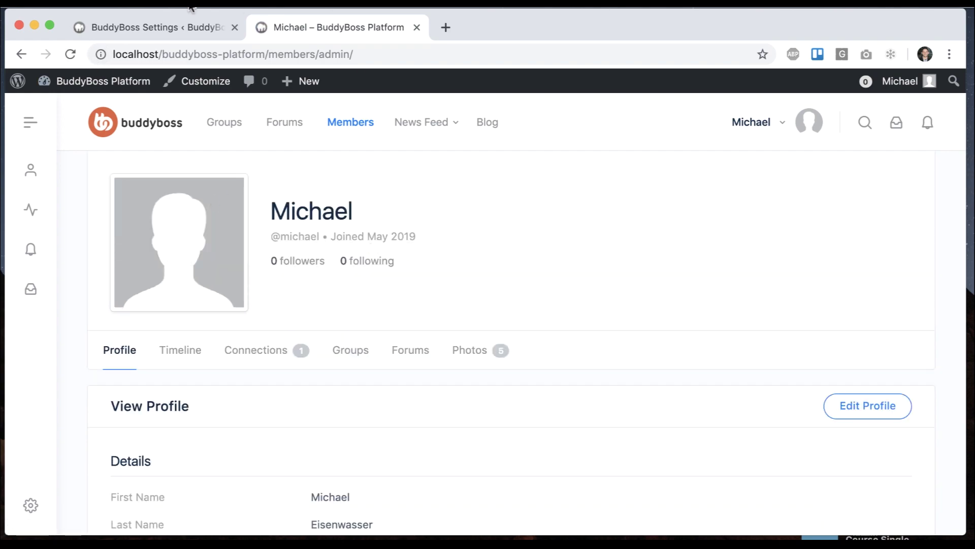
# Re-enable Profile Cover Images, save, and reload the profile to see the banner return.
pyautogui.click(191, 27)
pyautogui.scroll(-3, 353, 290)
pyautogui.scroll(-3, 353, 290)
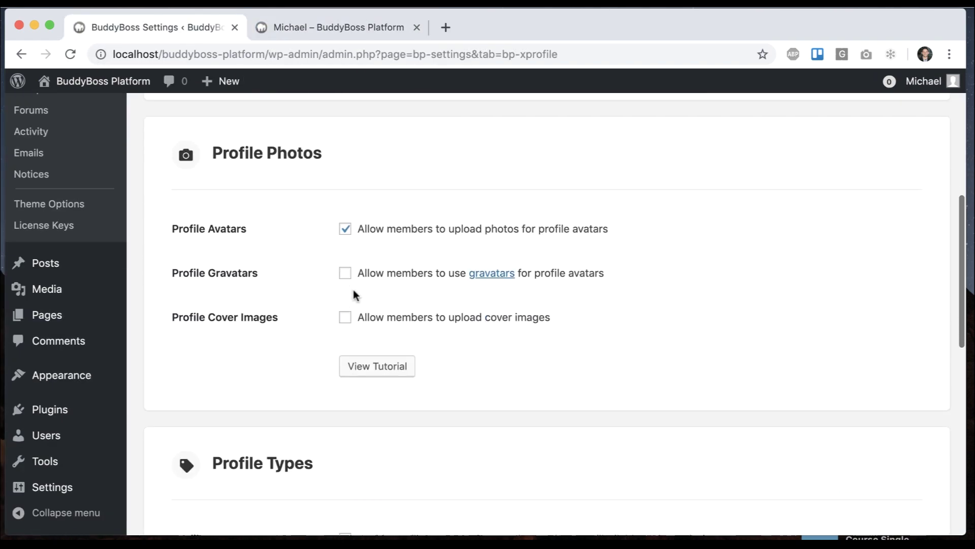
pyautogui.click(345, 317)
pyautogui.scroll(-10, 344, 323)
pyautogui.click(188, 456)
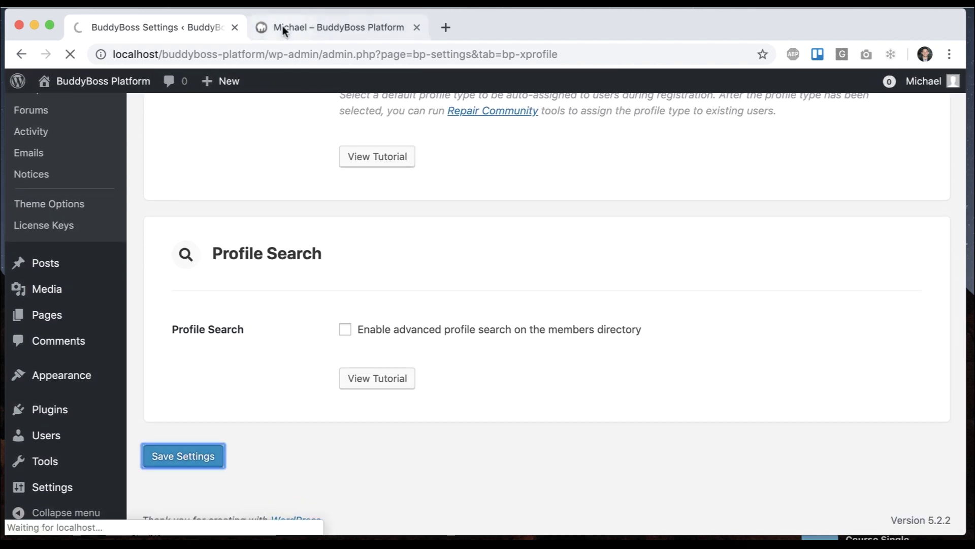
pyautogui.click(283, 27)
pyautogui.click(71, 54)
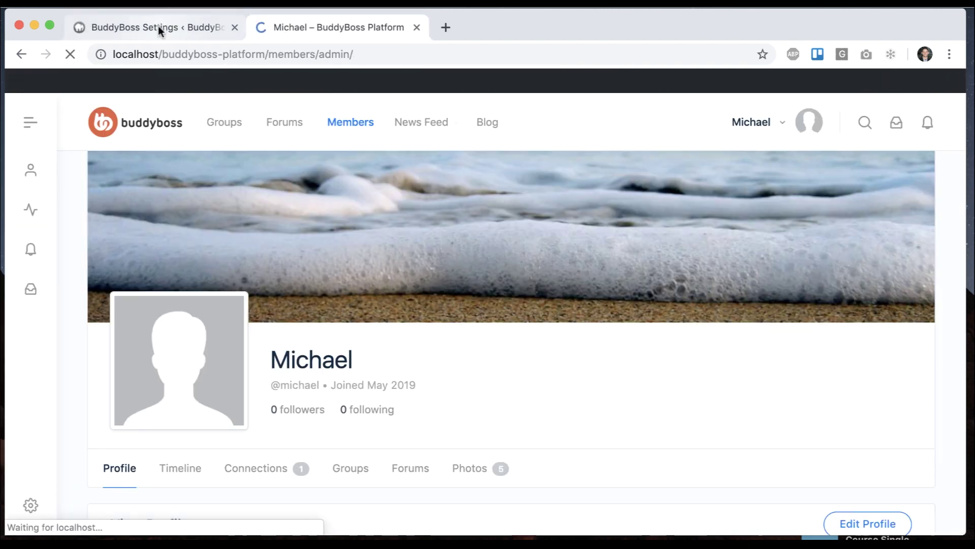
pyautogui.click(158, 29)
# Go to the Cover Images section of Theme Options.
pyautogui.scroll(-1, 251, 211)
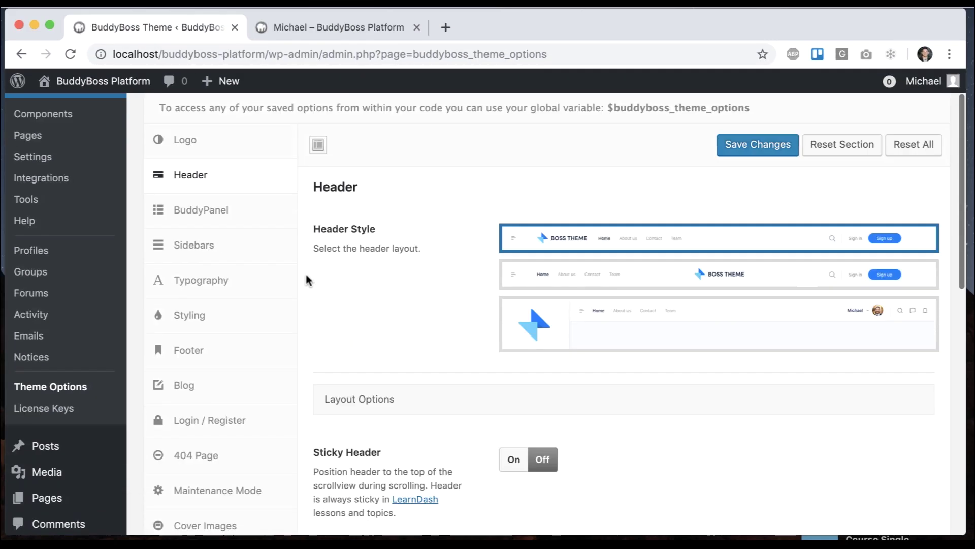
pyautogui.scroll(-5, 305, 278)
pyautogui.click(246, 305)
pyautogui.scroll(-1, 447, 269)
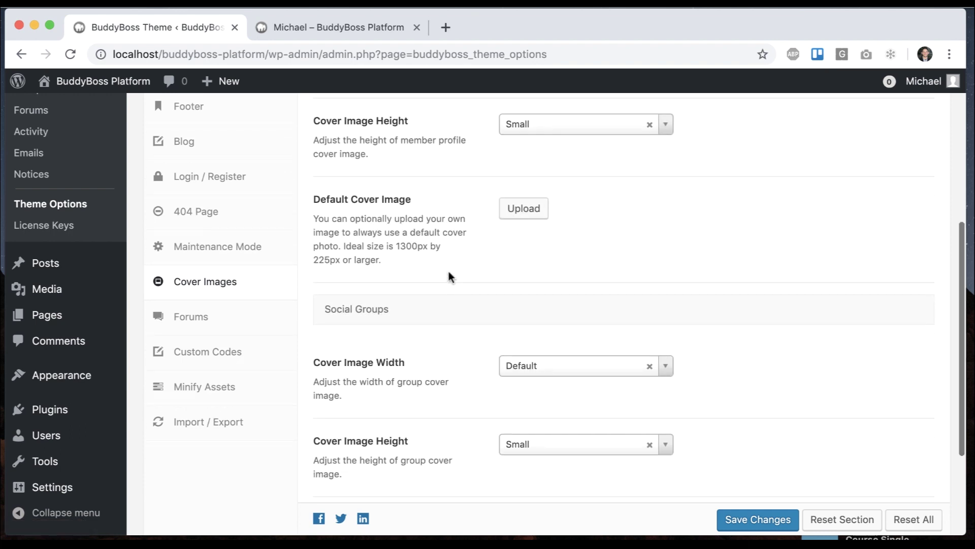
pyautogui.scroll(3, 463, 262)
pyautogui.scroll(2, 462, 262)
pyautogui.scroll(2, 462, 262)
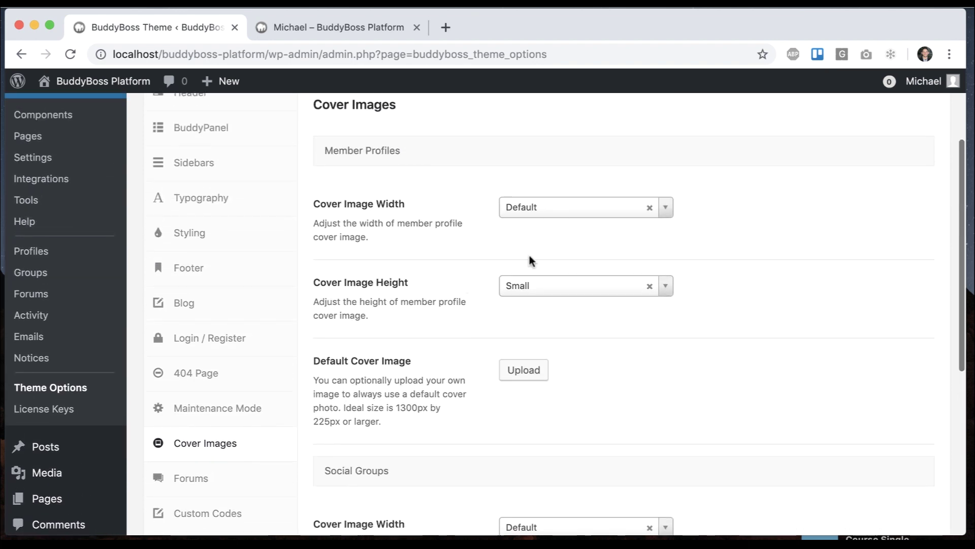
# Set Member Profiles cover width to Full Width, save, and reload the profile.
pyautogui.click(536, 210)
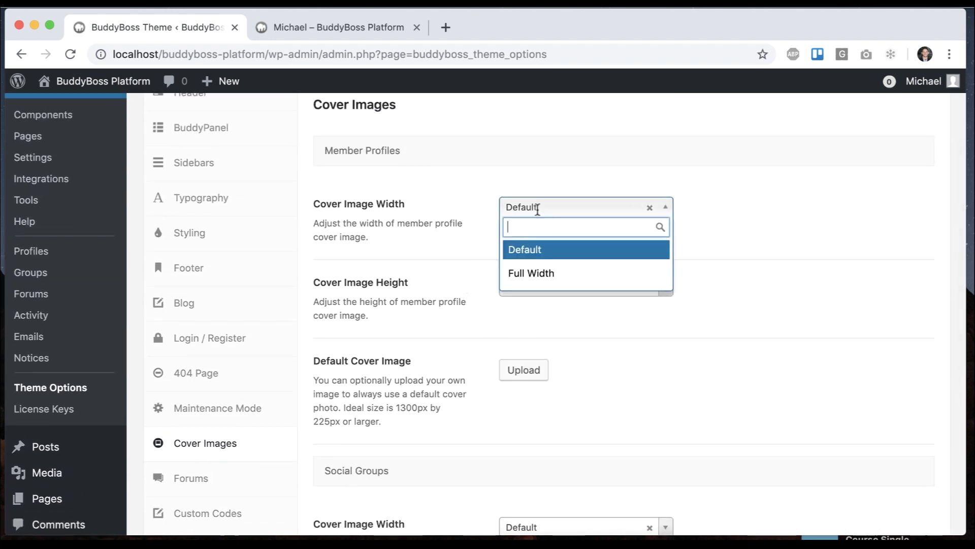
pyautogui.click(534, 273)
pyautogui.scroll(-6, 518, 315)
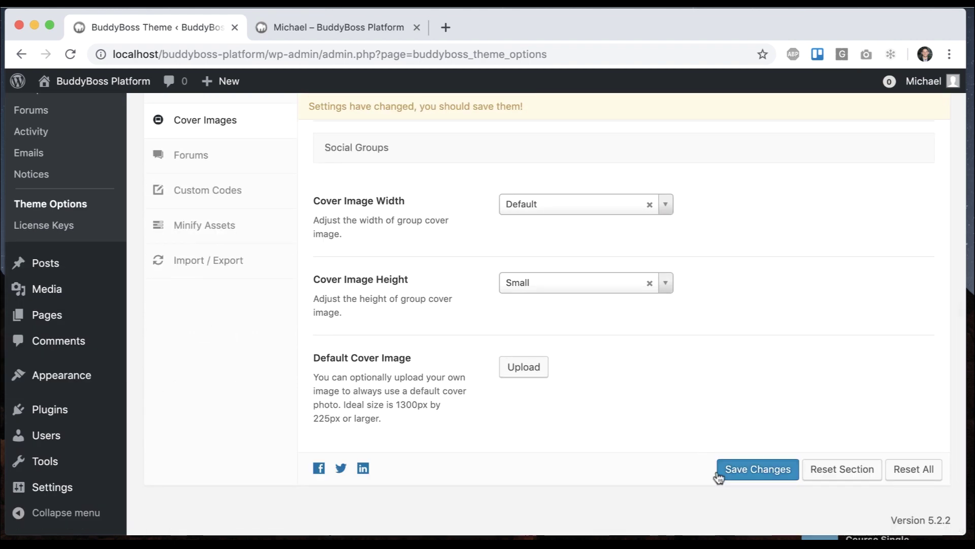
pyautogui.click(752, 468)
pyautogui.click(315, 32)
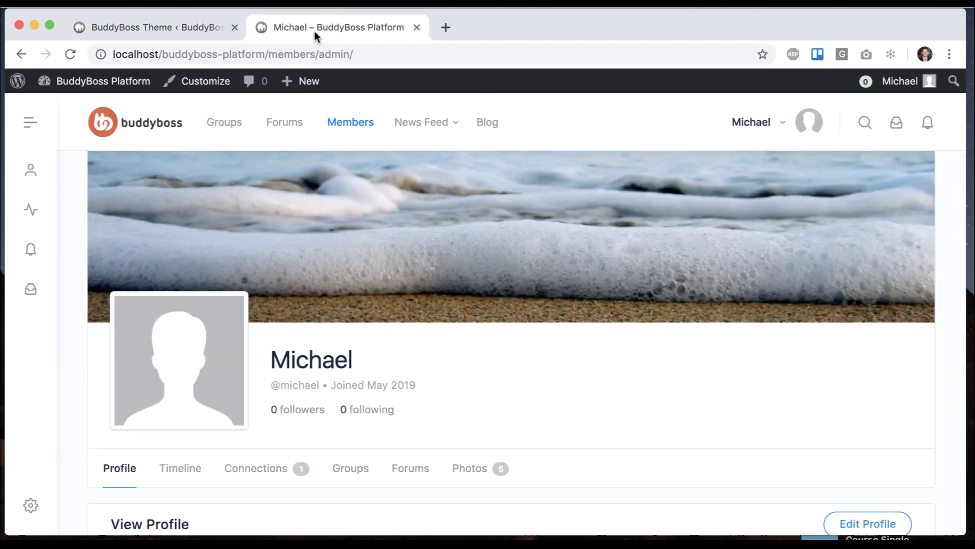
pyautogui.click(70, 53)
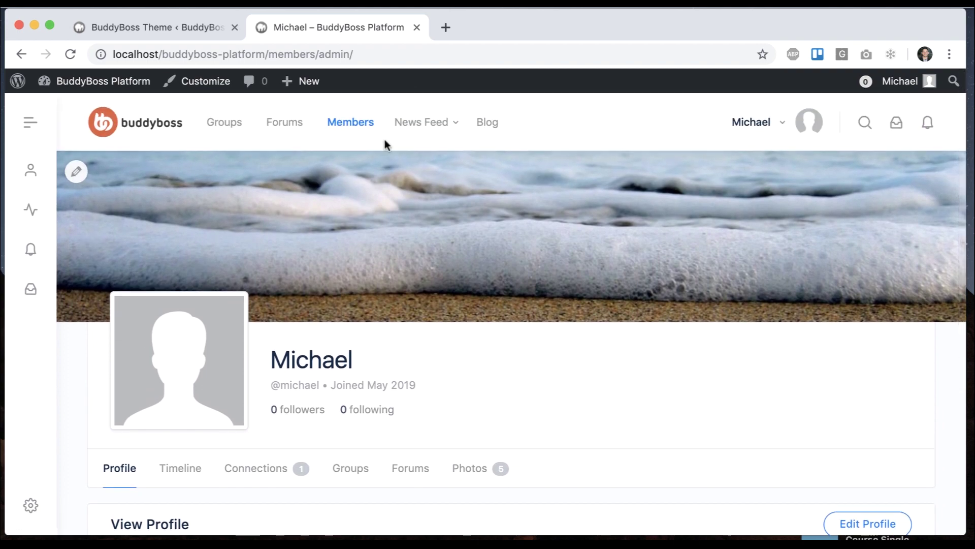
# Set member cover image height to Large, save, and reload the profile.
pyautogui.click(214, 30)
pyautogui.scroll(5, 495, 225)
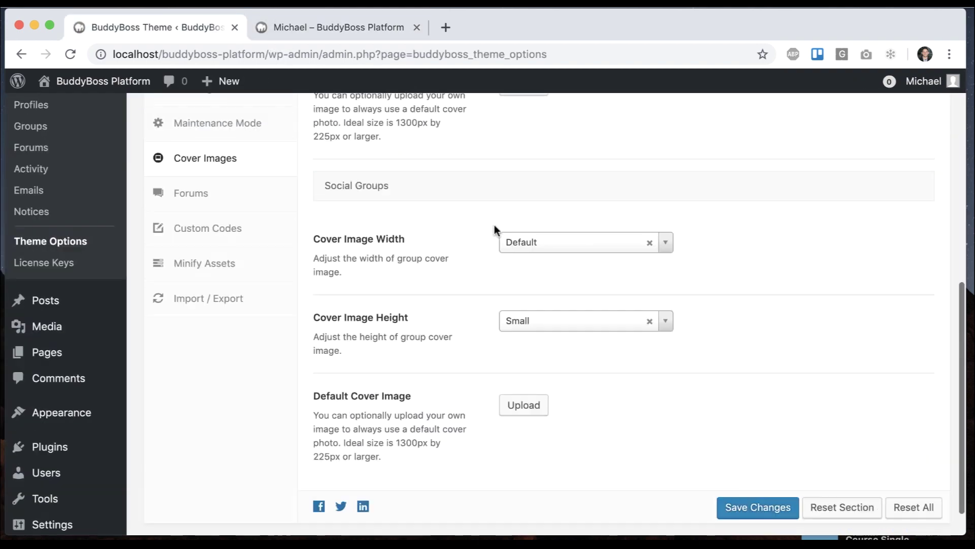
pyautogui.click(550, 187)
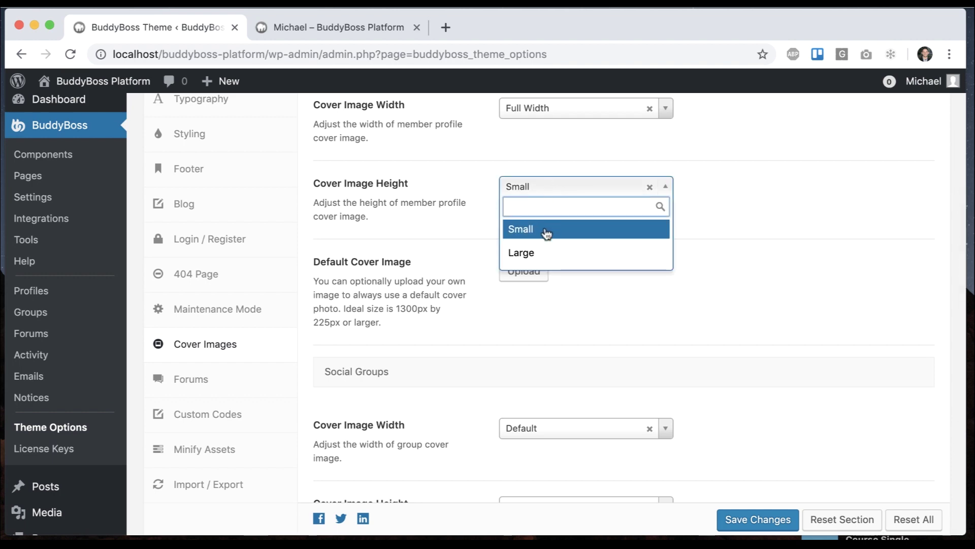
pyautogui.click(538, 252)
pyautogui.click(737, 519)
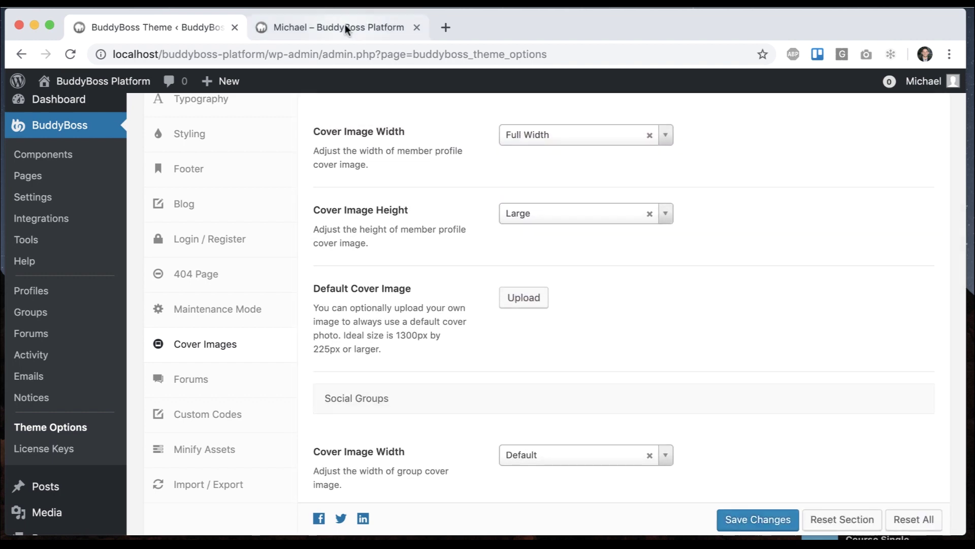
pyautogui.click(345, 24)
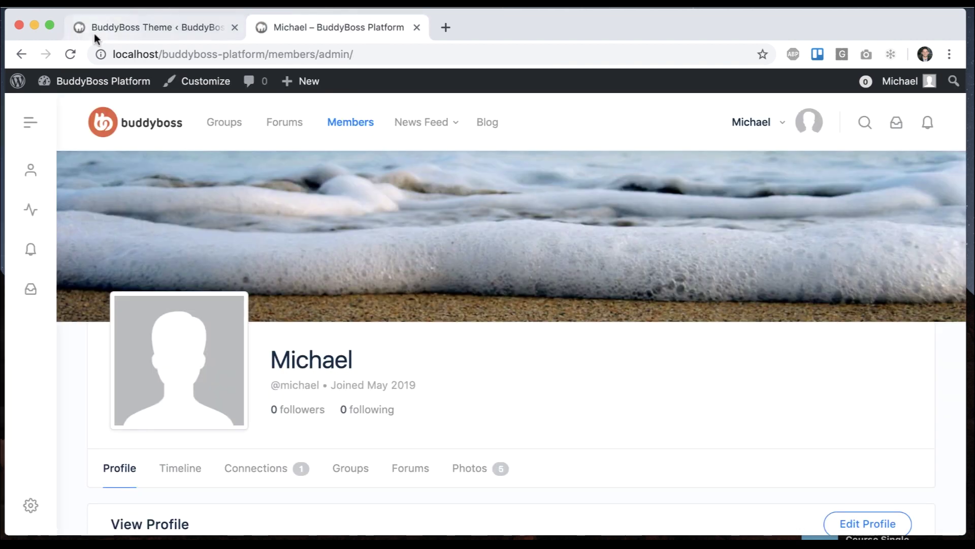
pyautogui.click(70, 54)
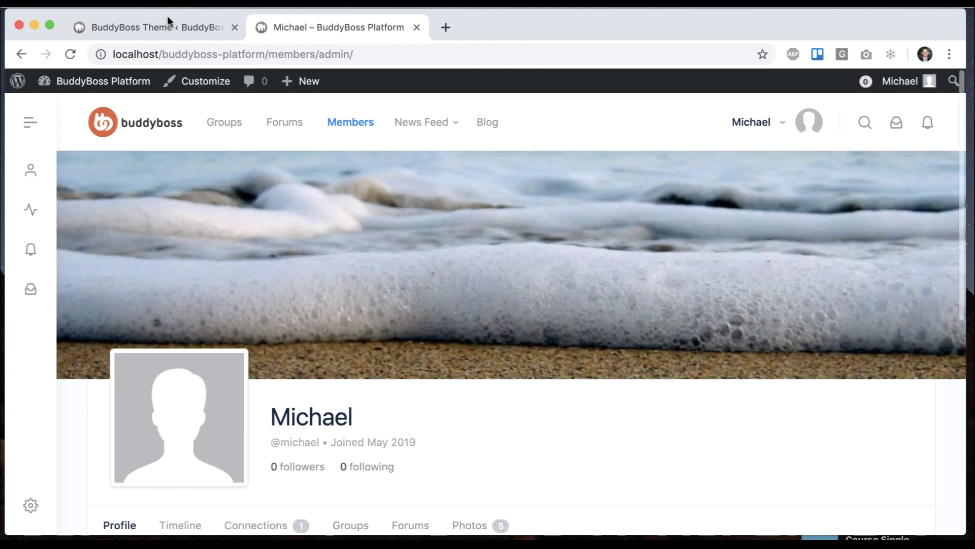
# Compare the taller beach banner against the cover image settings.
pyautogui.click(167, 26)
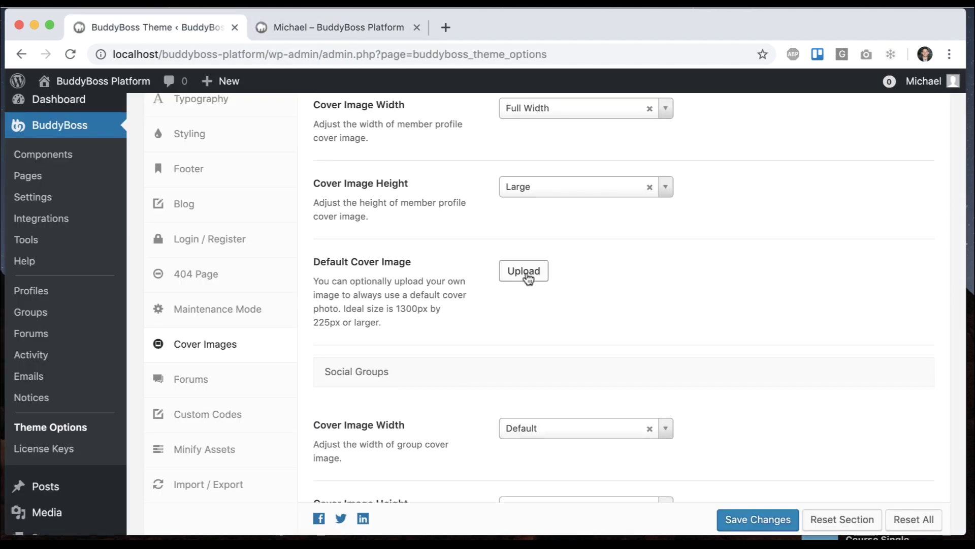
pyautogui.click(339, 25)
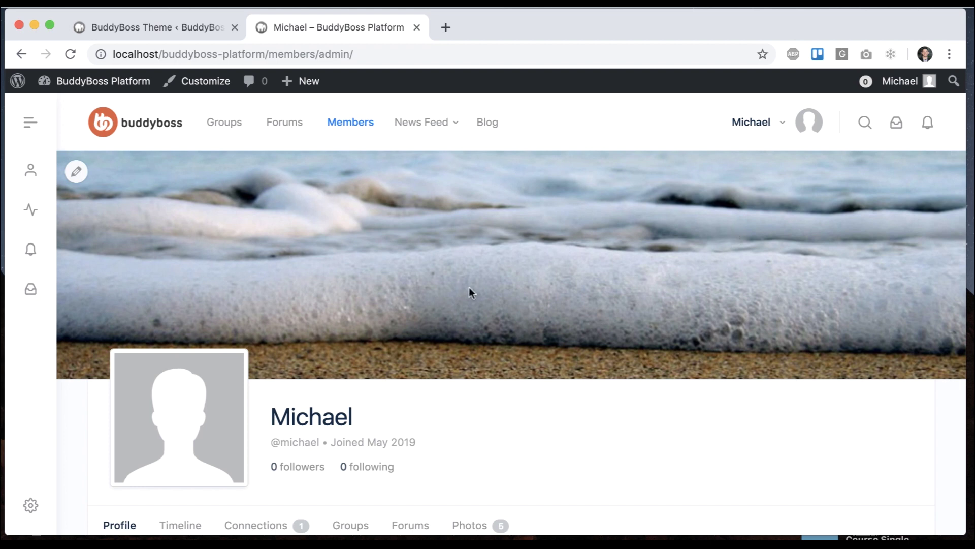
pyautogui.click(178, 26)
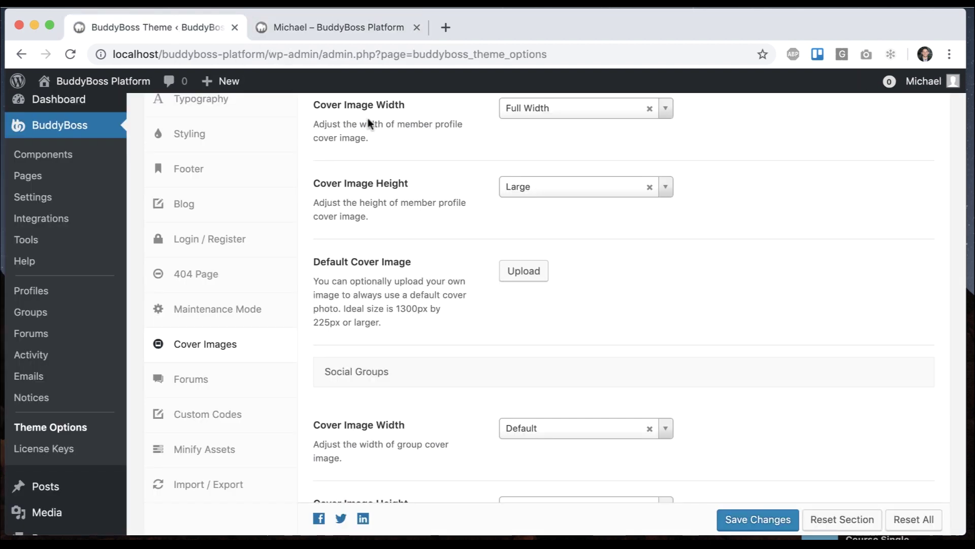
pyautogui.click(352, 29)
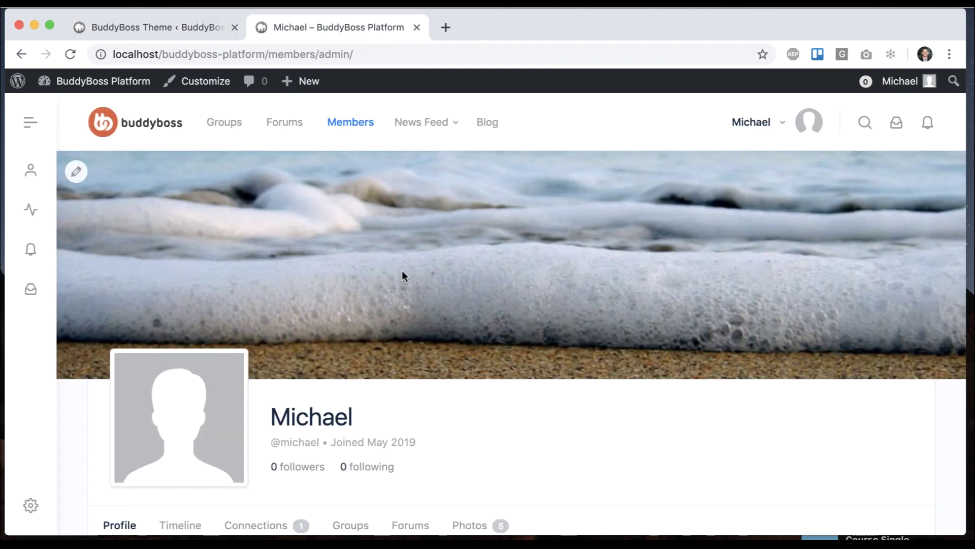
pyautogui.click(167, 27)
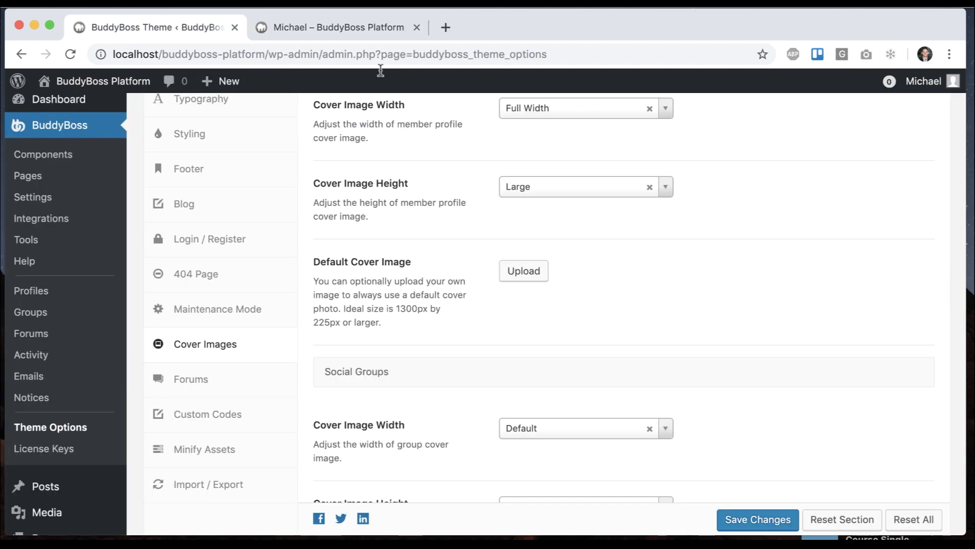